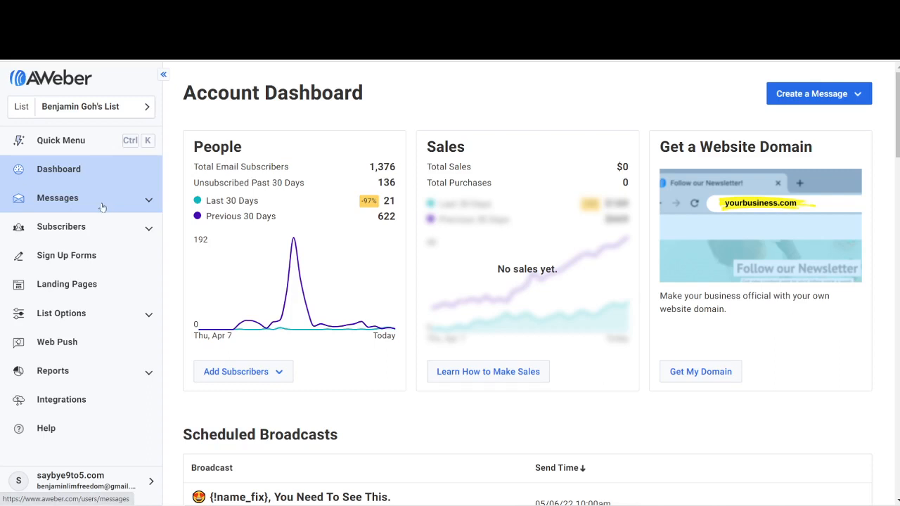
Step: Create a blank campaign named "demo 123" from the Campaigns section
left_click(147, 204)
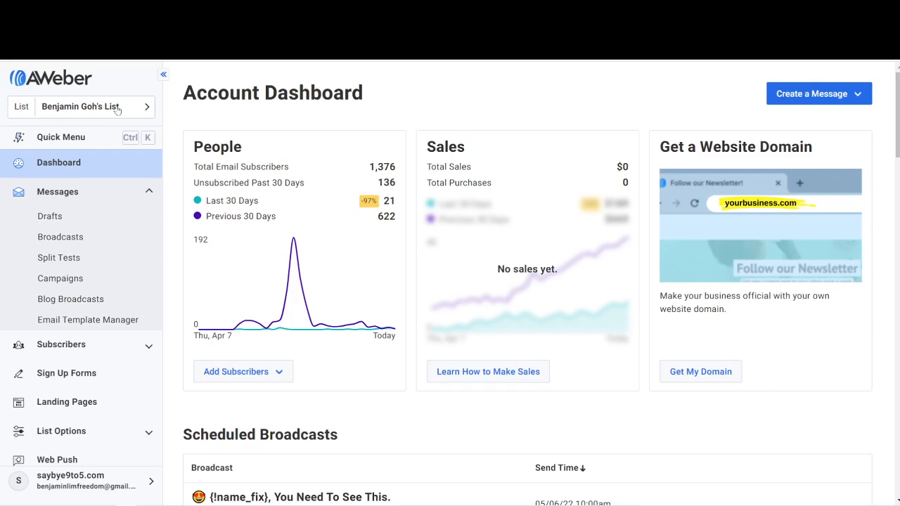
left_click(82, 280)
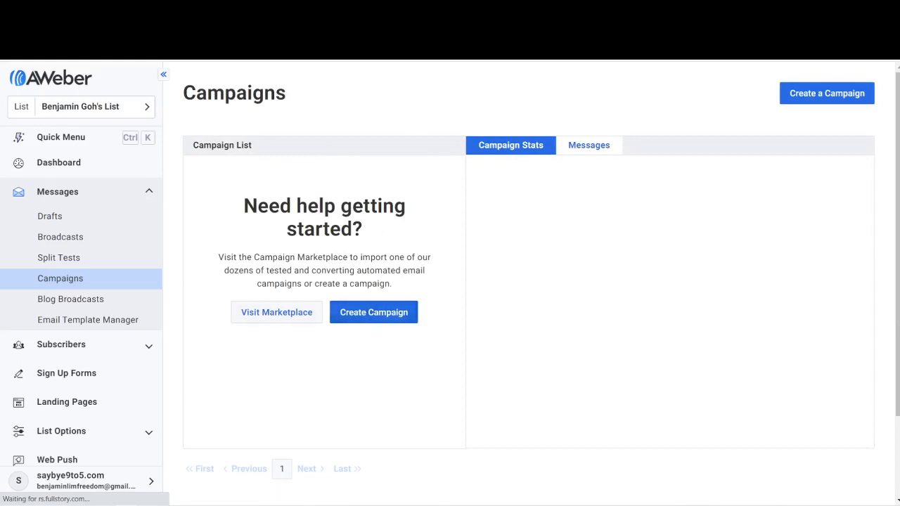
left_click(375, 318)
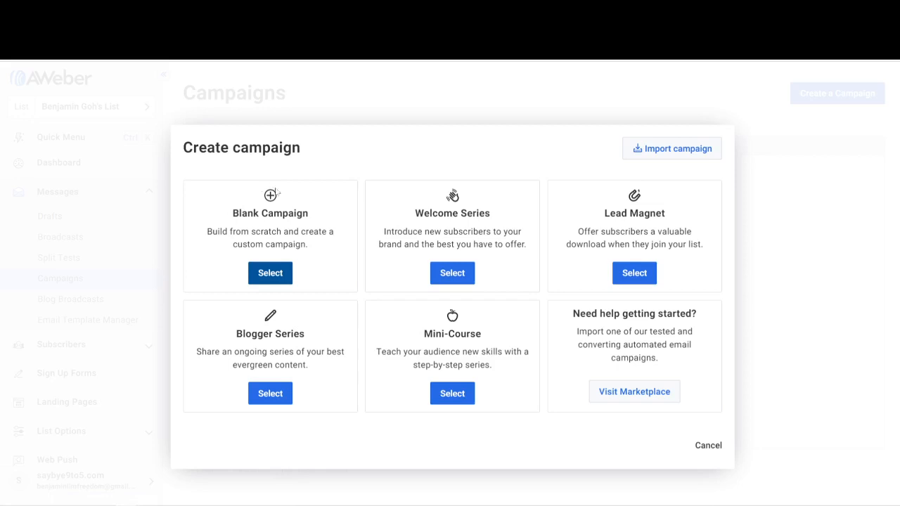
left_click(267, 274)
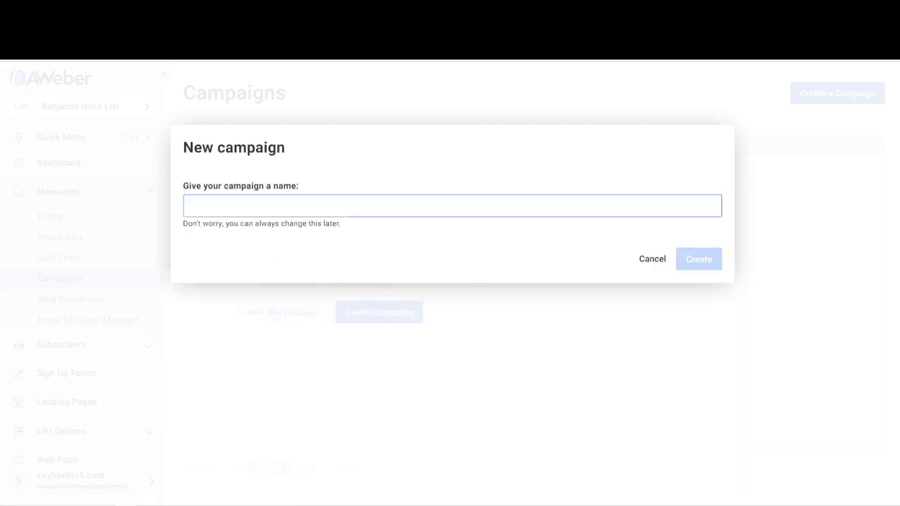
type("demo 123")
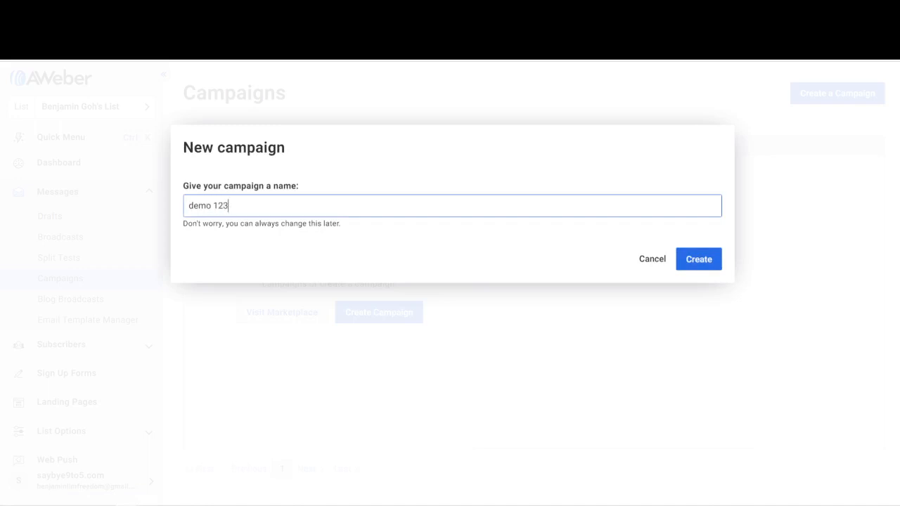
left_click(686, 263)
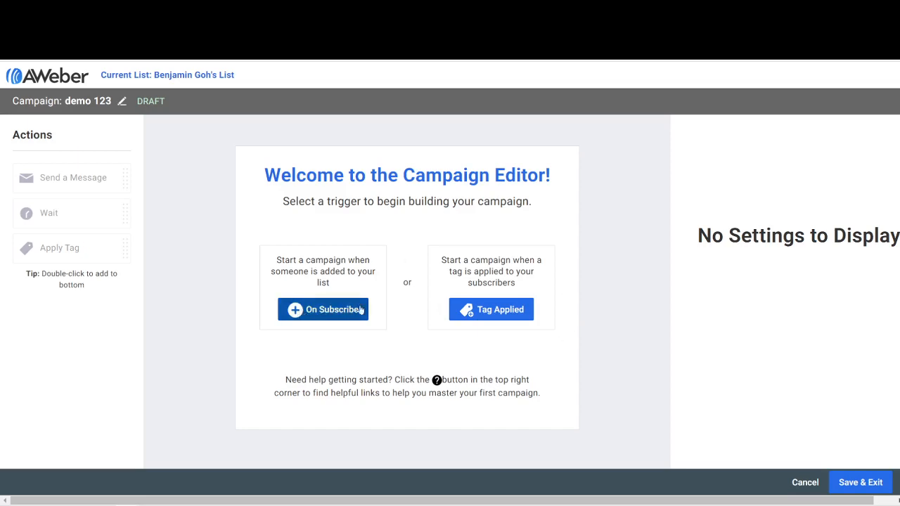
Step: Set the campaign's trigger to On Subscribe, keeping it after viewing the replacement trigger option
left_click(311, 311)
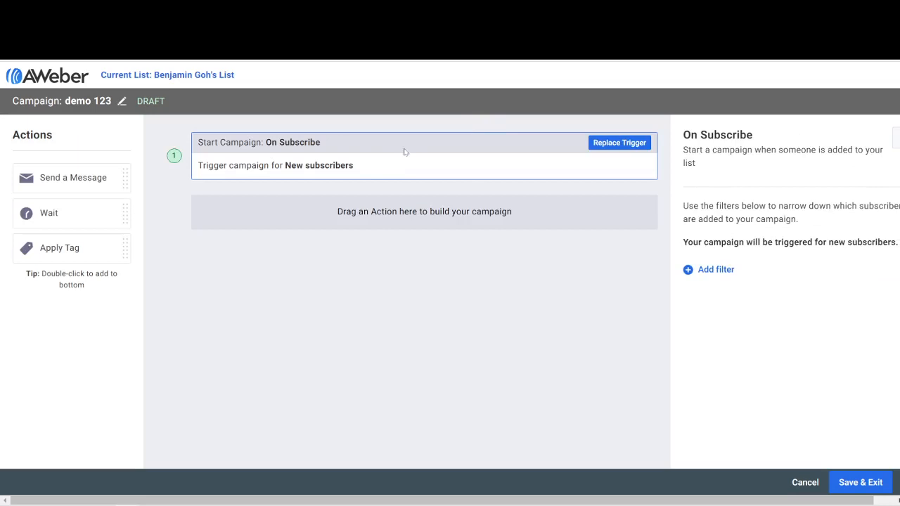
left_click(633, 143)
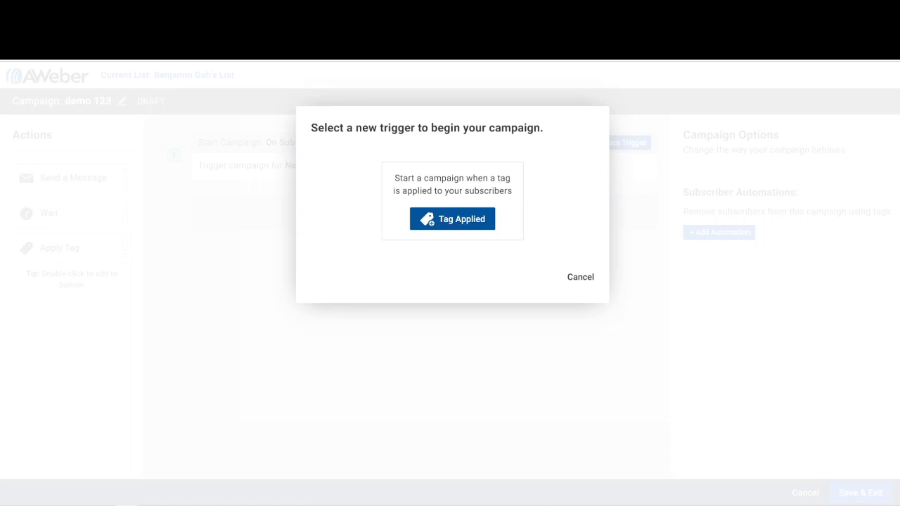
left_click(578, 276)
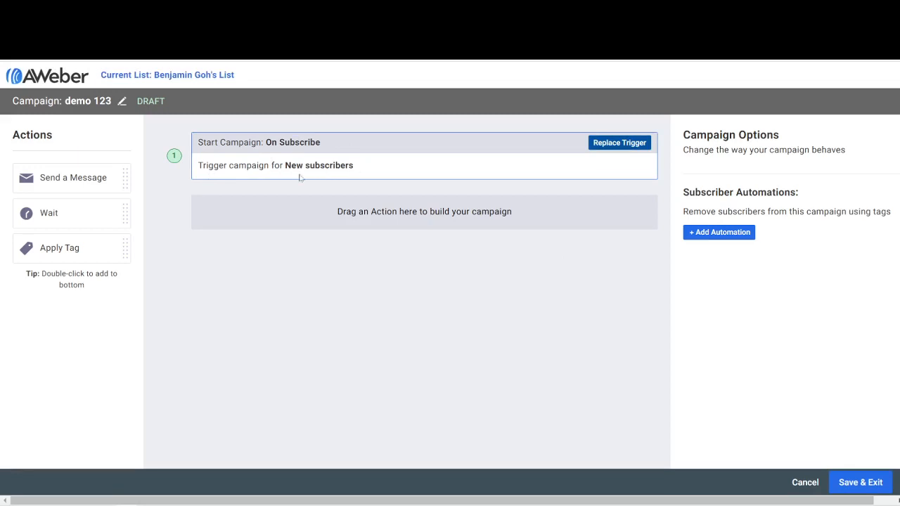
Step: Add a Send a Message action to the campaign and create its message with the Drag & Drop Email Builder
double_click(72, 178)
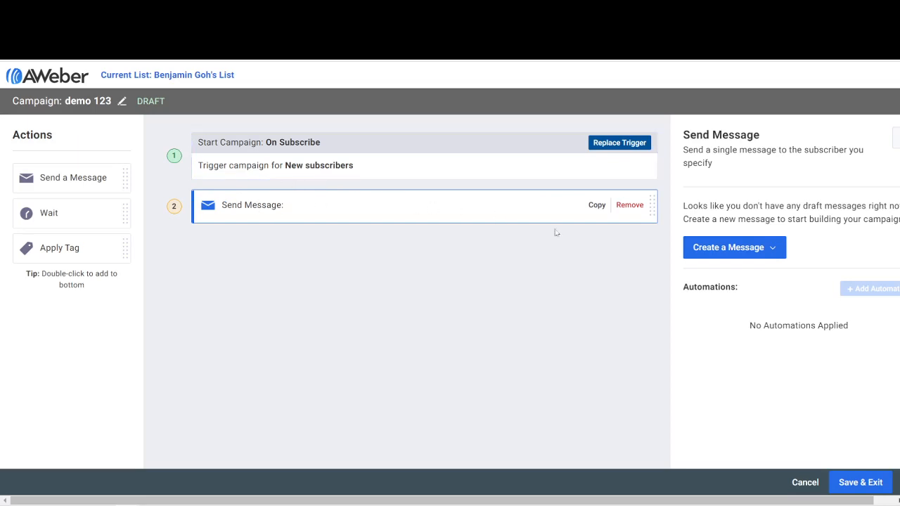
left_click(775, 250)
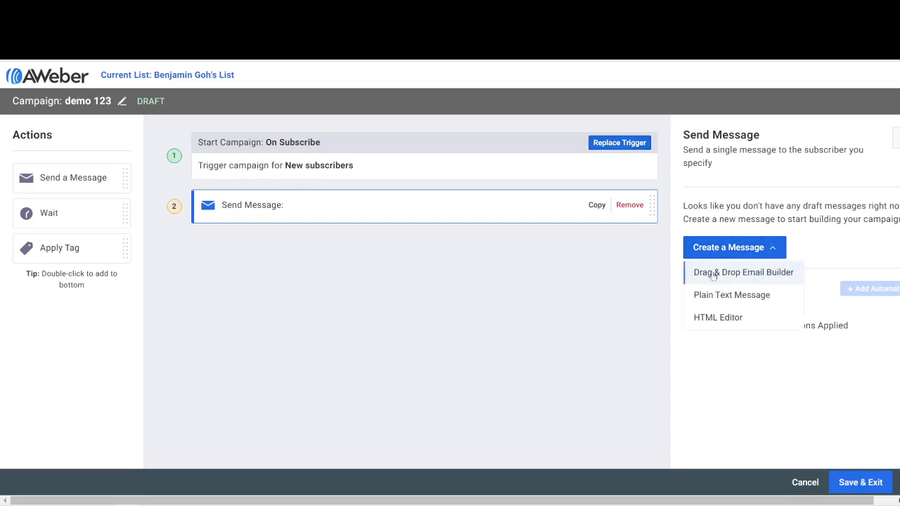
left_click(749, 275)
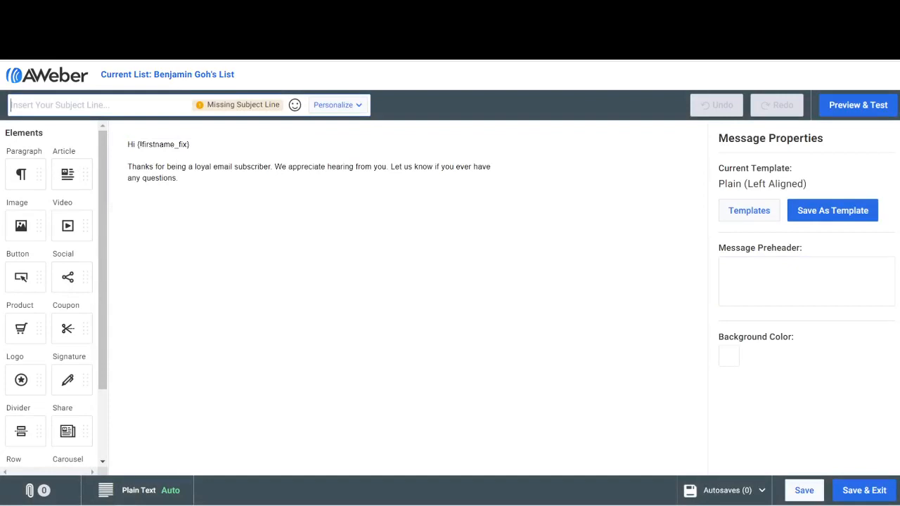
Step: Enter "Welcome to my email list" as the message's subject line
type("Welcome ")
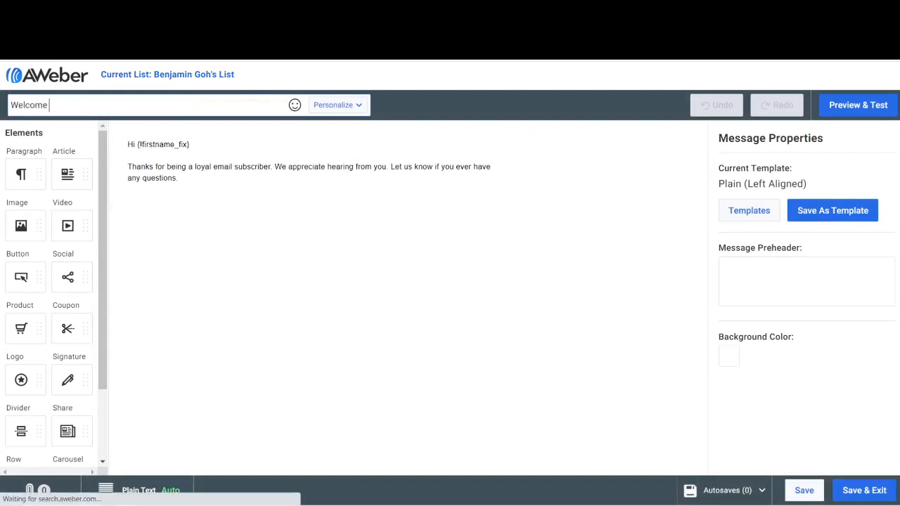
type("to my email lis")
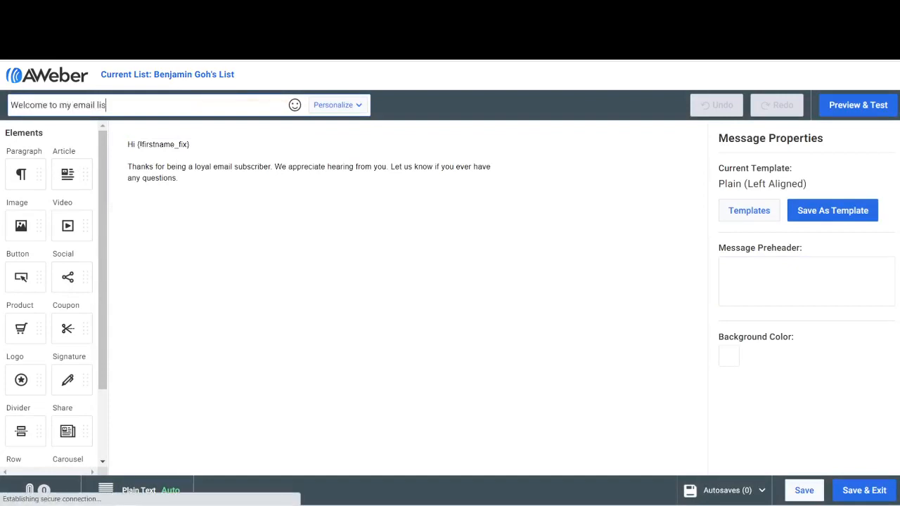
type("t")
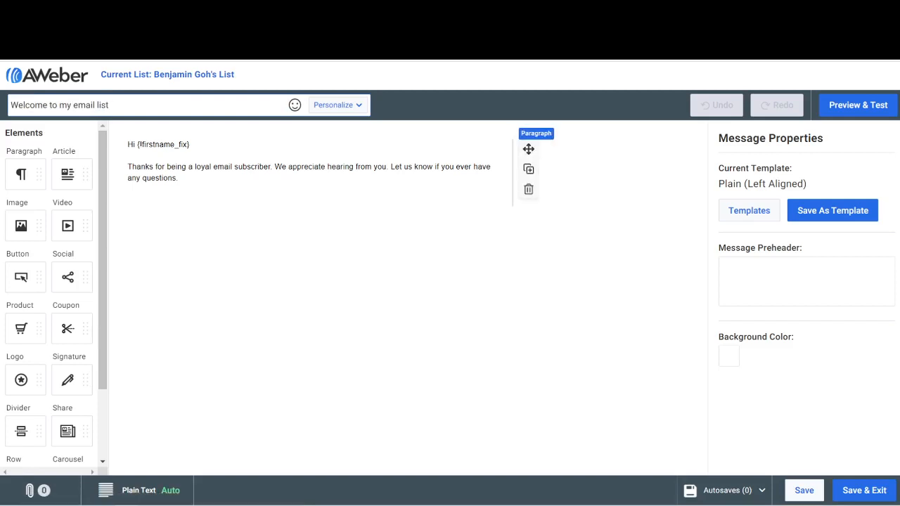
Step: Replace the default body text with "Hi there my friend" and a separate paragraph "Welcome to my email list."
left_click_drag(180, 179, 125, 151)
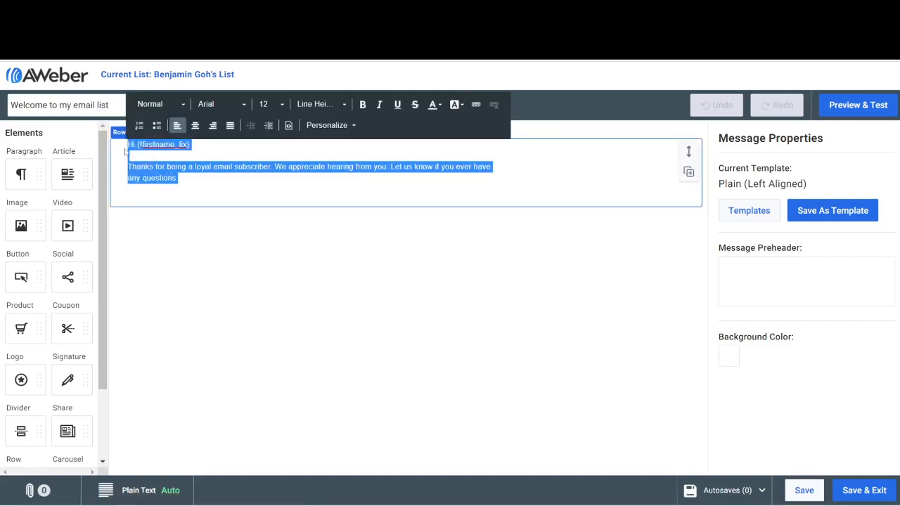
key("BackSpace")
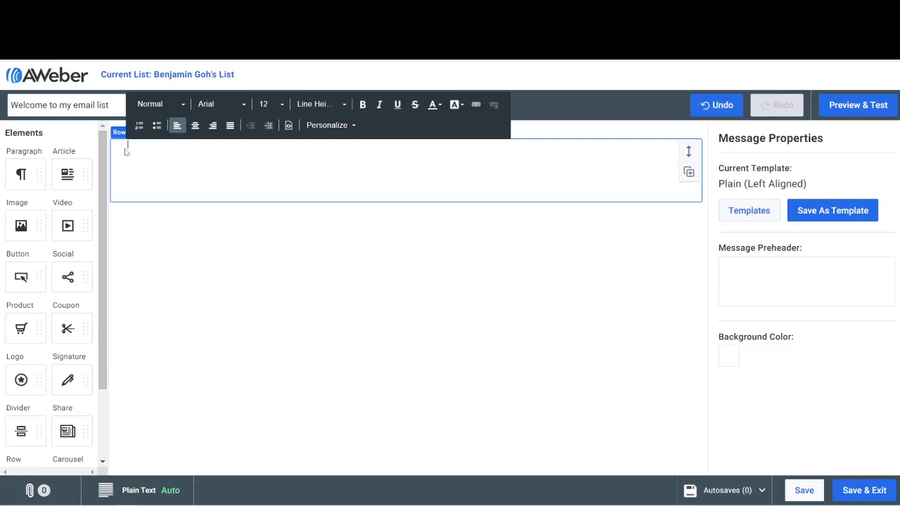
type("Hi there my frien")
type("d")
type("W")
type("elcome to mu")
type("y email list")
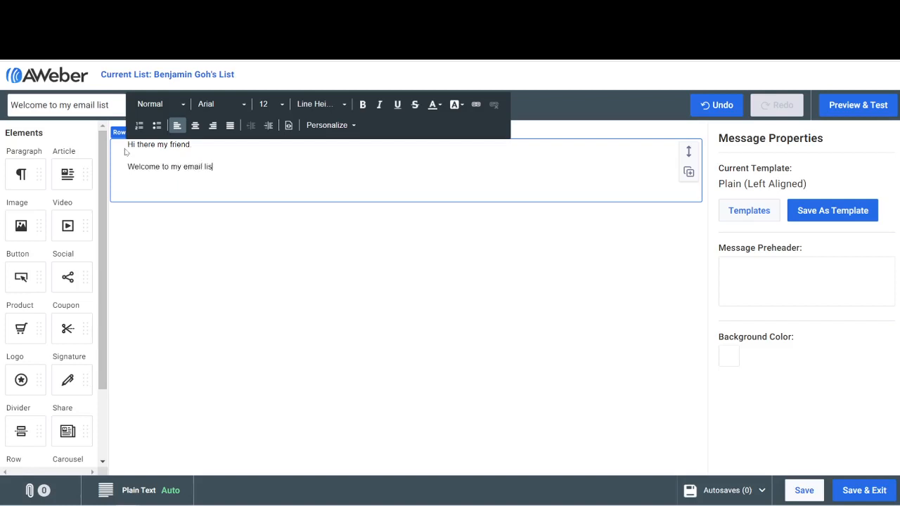
type(".")
key("Return")
key("Return")
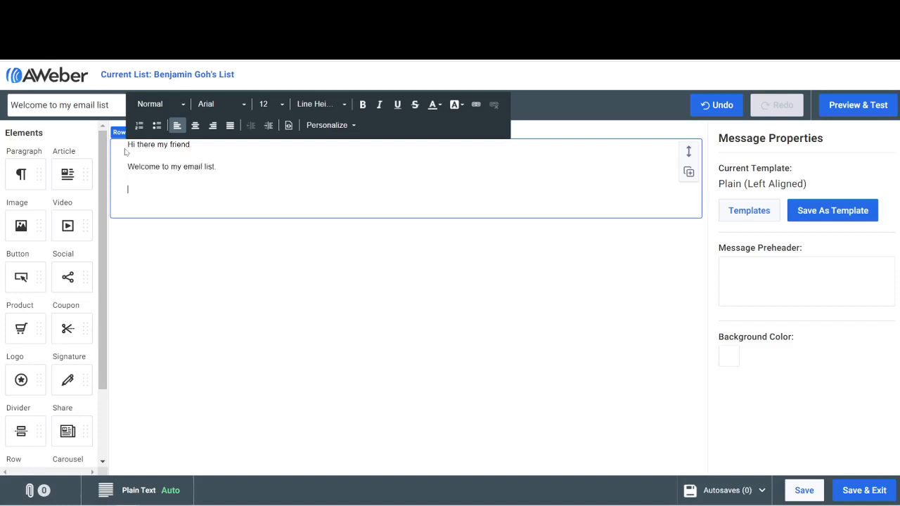
Step: Add the closing line "Here is the promised bonus." to the message body
type("Here is the promise b")
key("BackSpace")
key("BackSpace")
type("d bonus ")
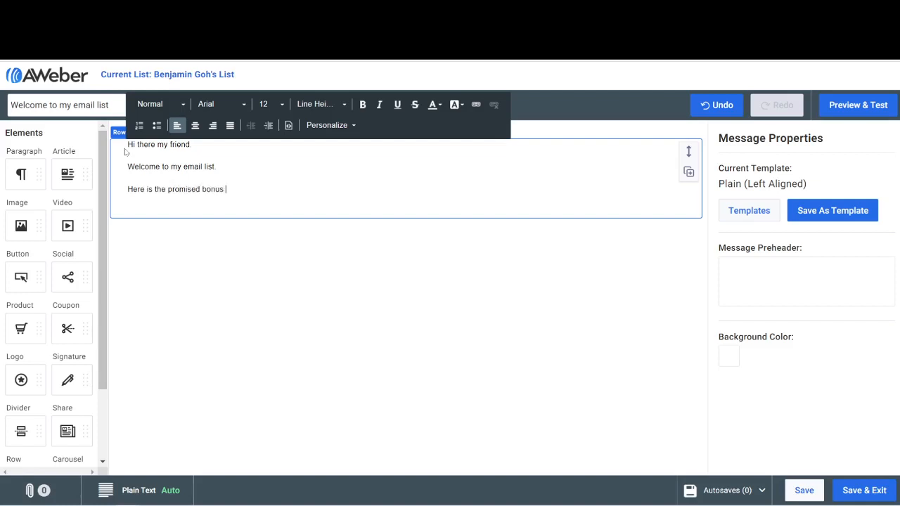
type(".")
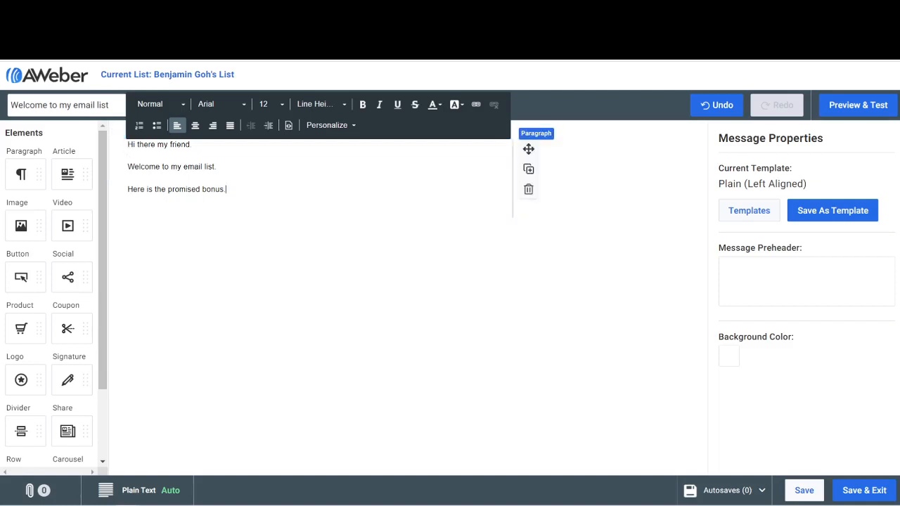
left_click_drag(226, 189, 127, 189)
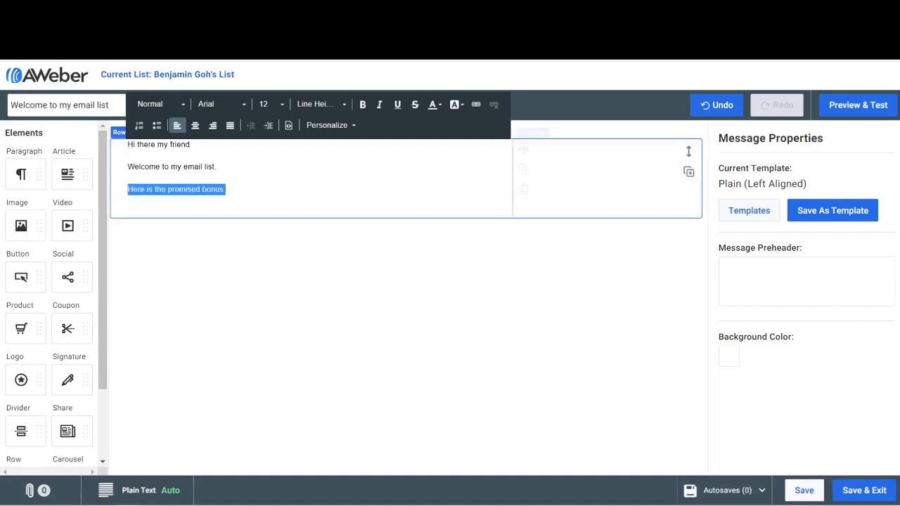
left_click(128, 201)
left_click_drag(226, 189, 168, 190)
left_click(128, 212)
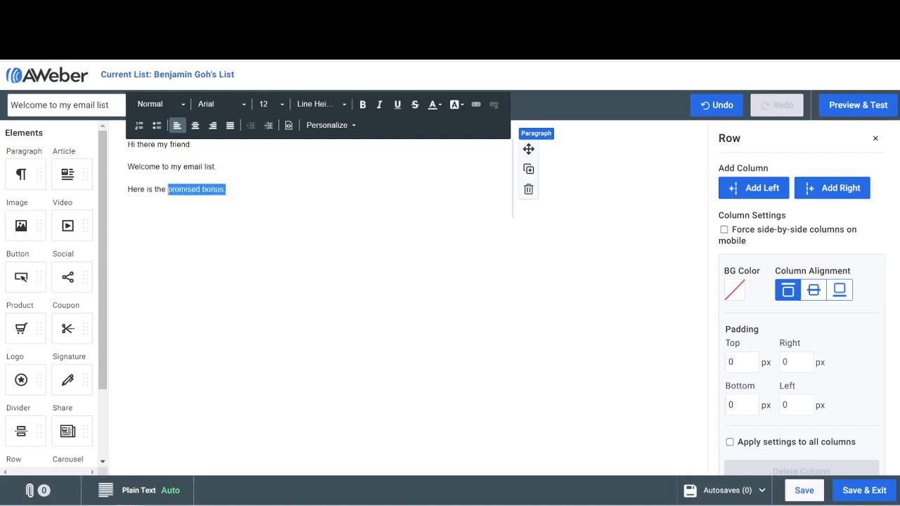
left_click(221, 227)
left_click(219, 206)
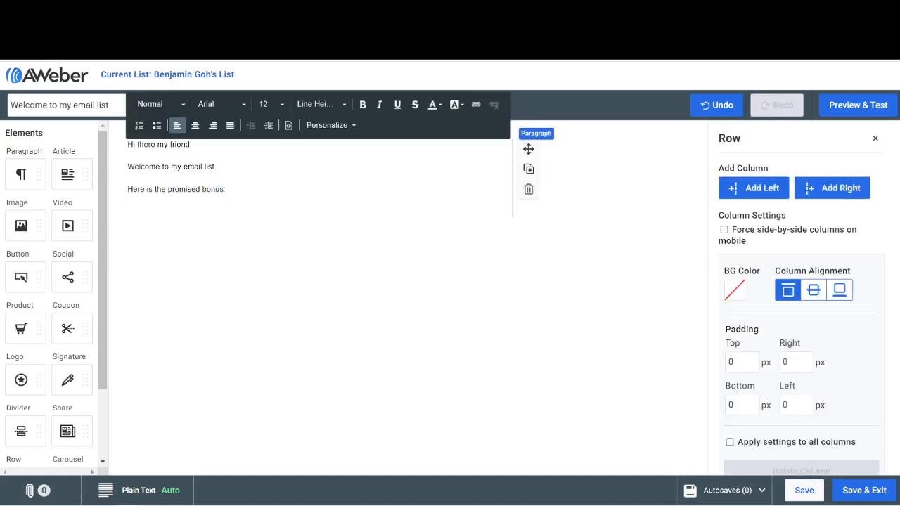
left_click_drag(226, 189, 124, 193)
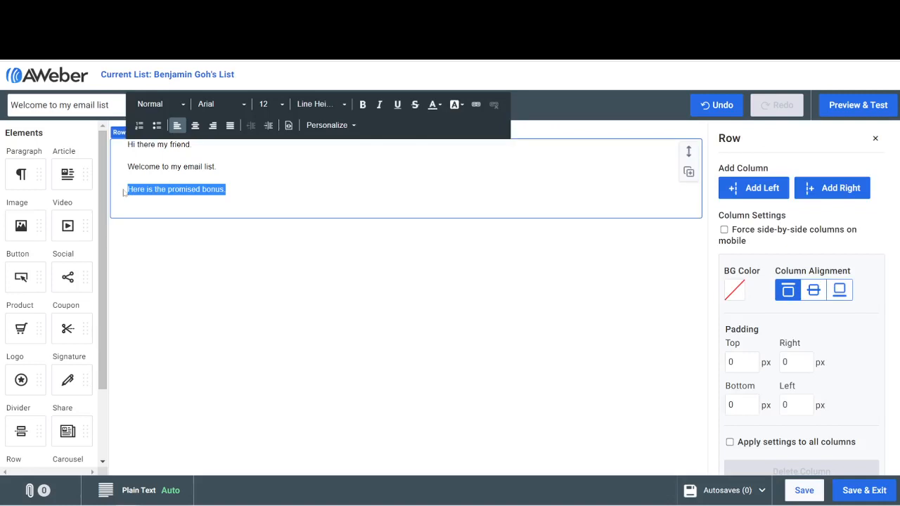
left_click(478, 105)
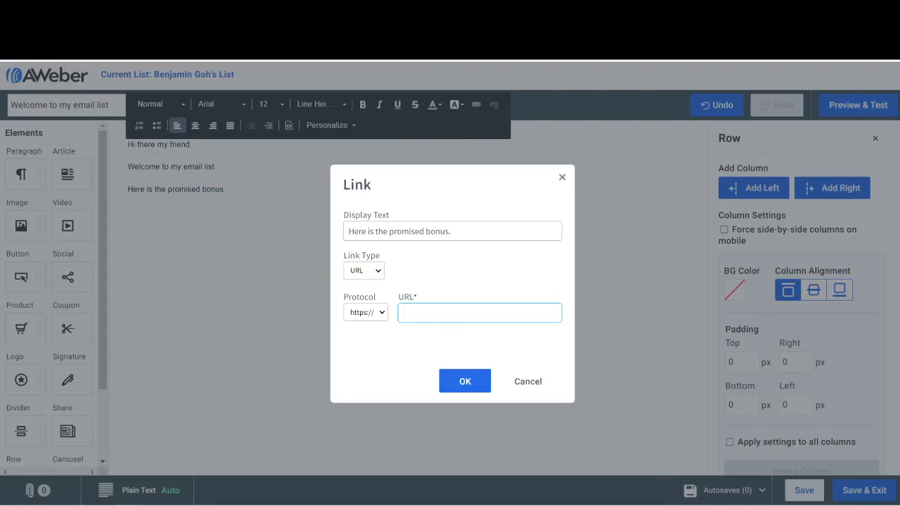
left_click(381, 313)
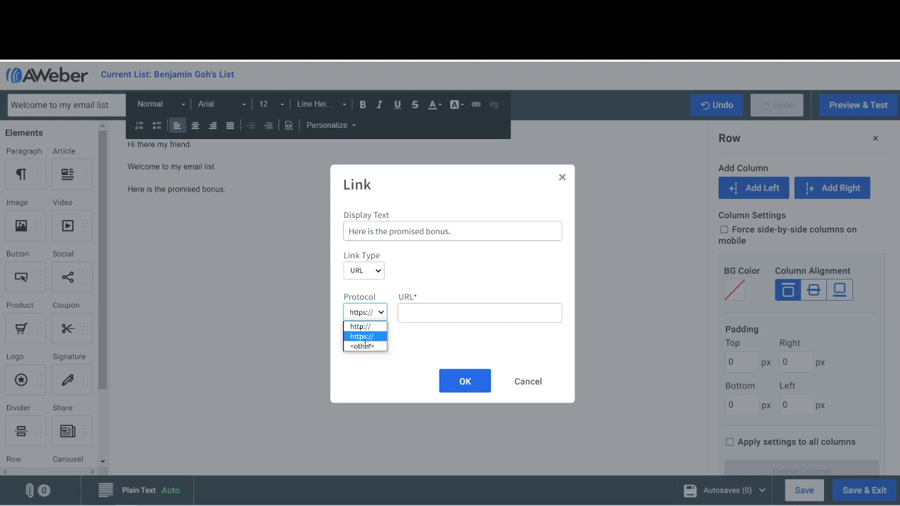
left_click(365, 342)
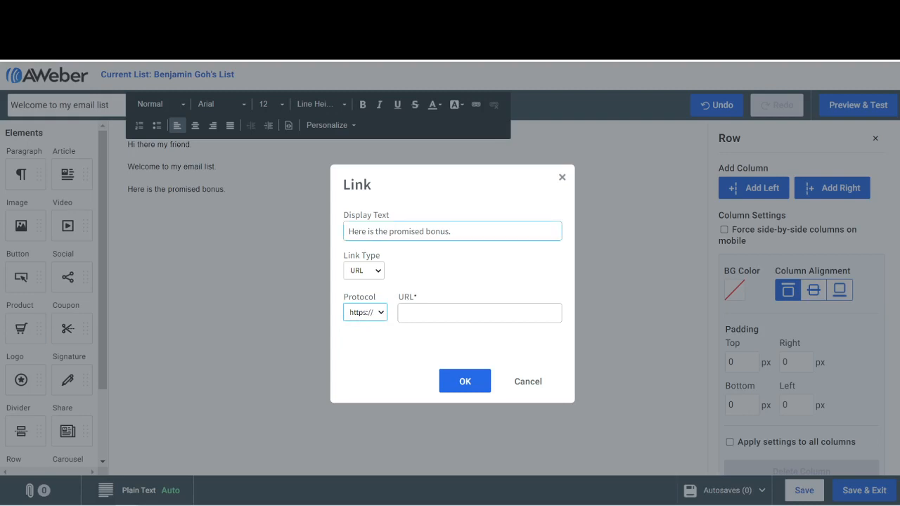
left_click(457, 313)
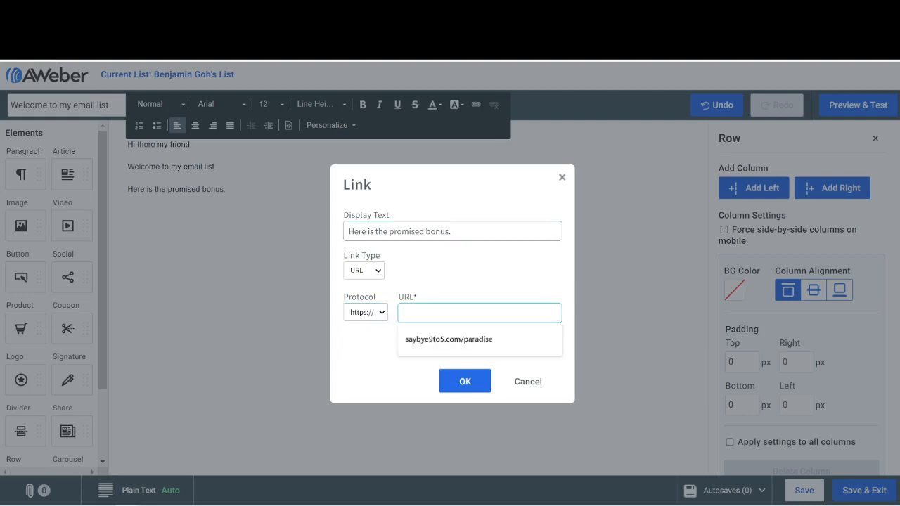
type("google")
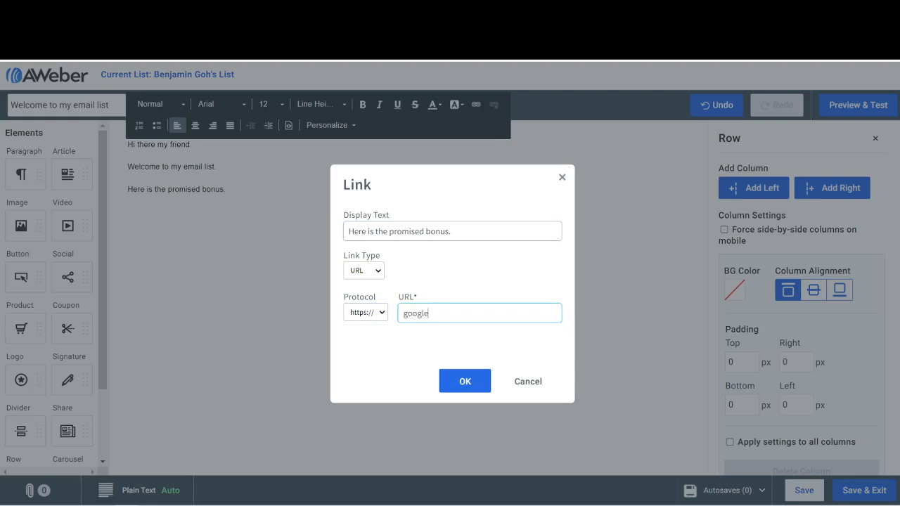
type(".com")
left_click(470, 380)
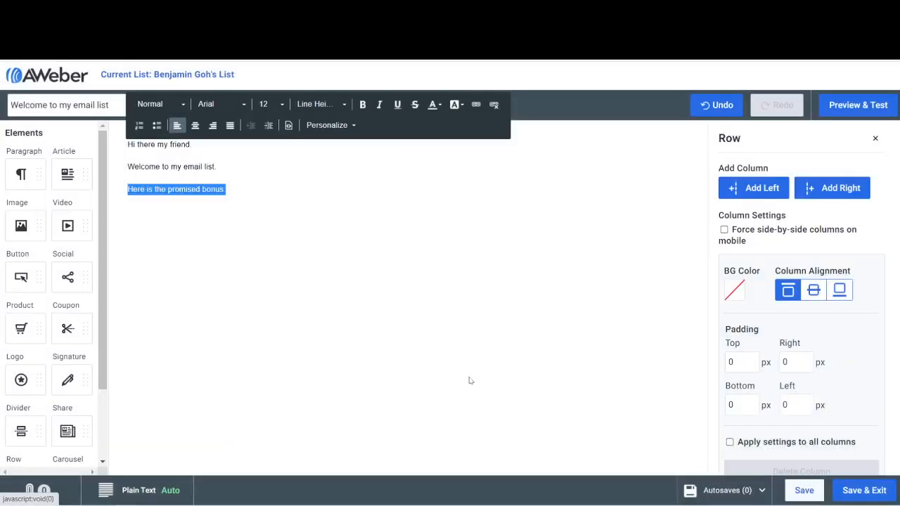
left_click(308, 283)
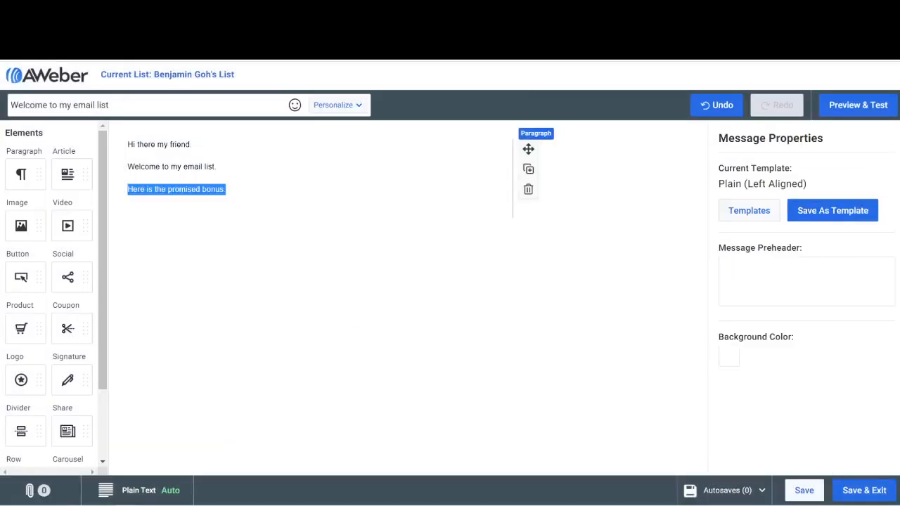
left_click(226, 178)
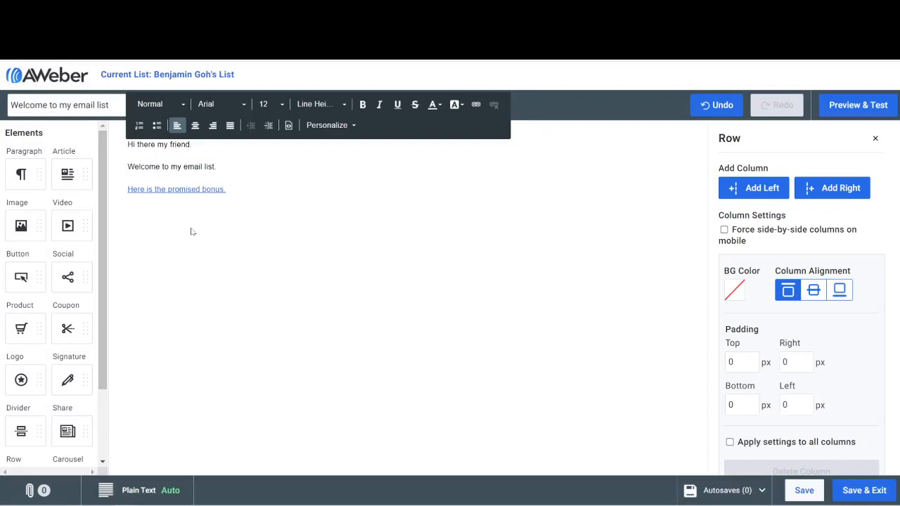
Step: Make the linked line "Here is the promised bonus." bold
left_click_drag(225, 189, 126, 189)
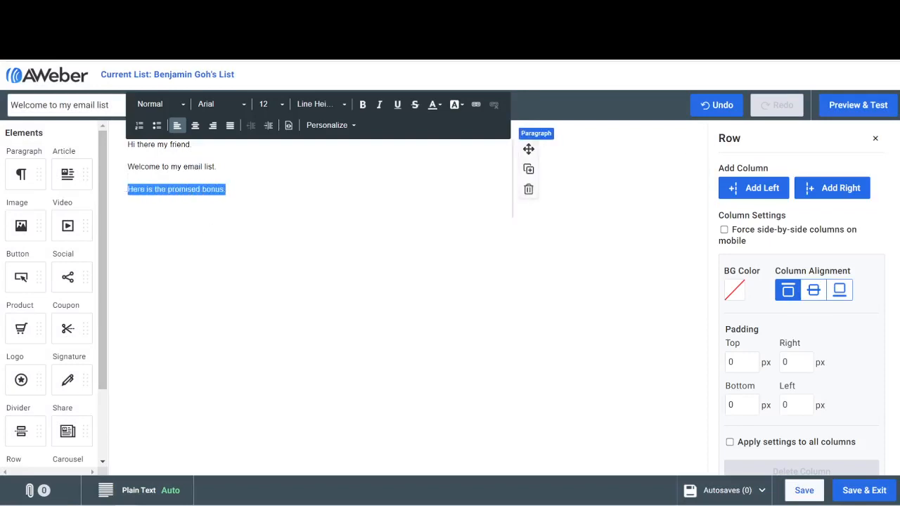
left_click(360, 107)
left_click(209, 246)
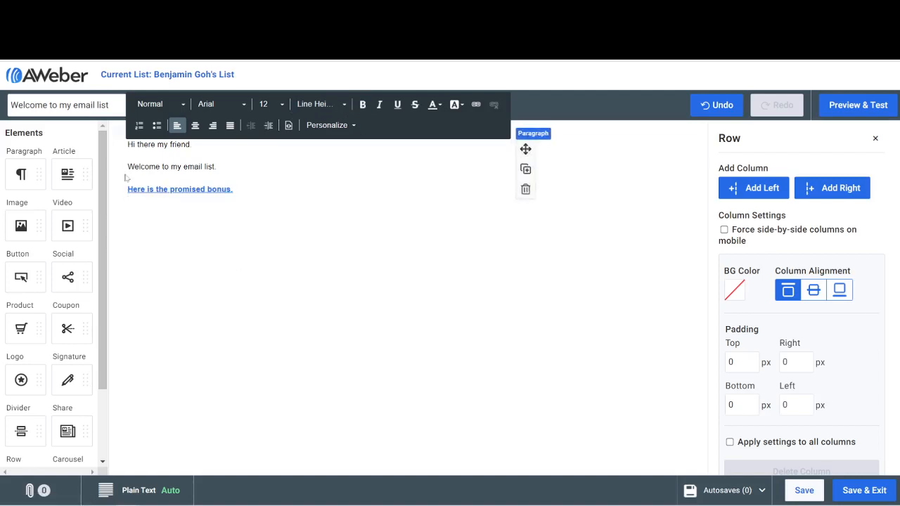
Step: Add the sign-off "Regards," and the sender's first name as separate paragraphs below the bonus link, and save and exit the message
left_click(193, 231)
type("Regard")
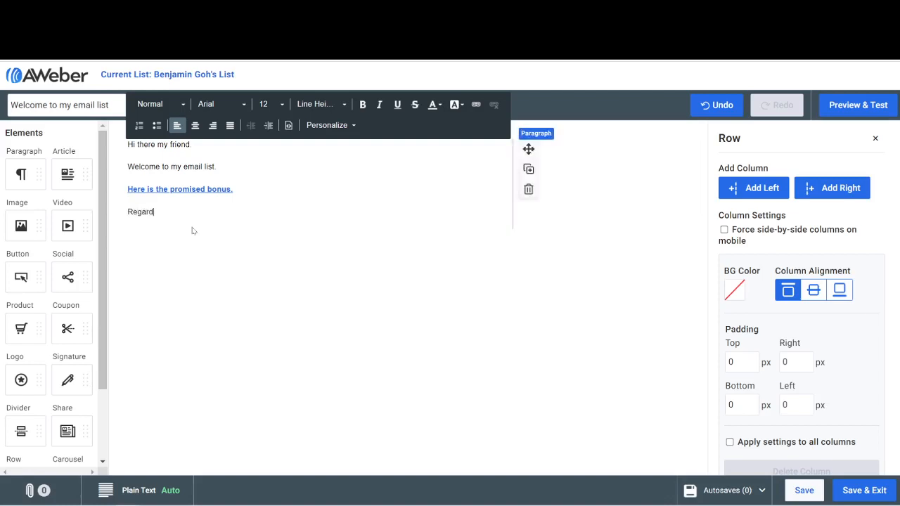
type("s,")
key("Return")
type("Benjamin")
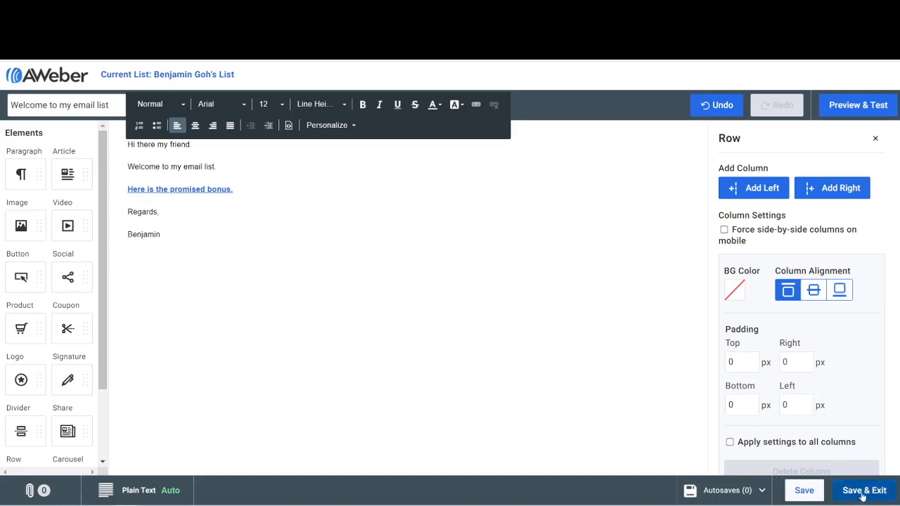
left_click(863, 492)
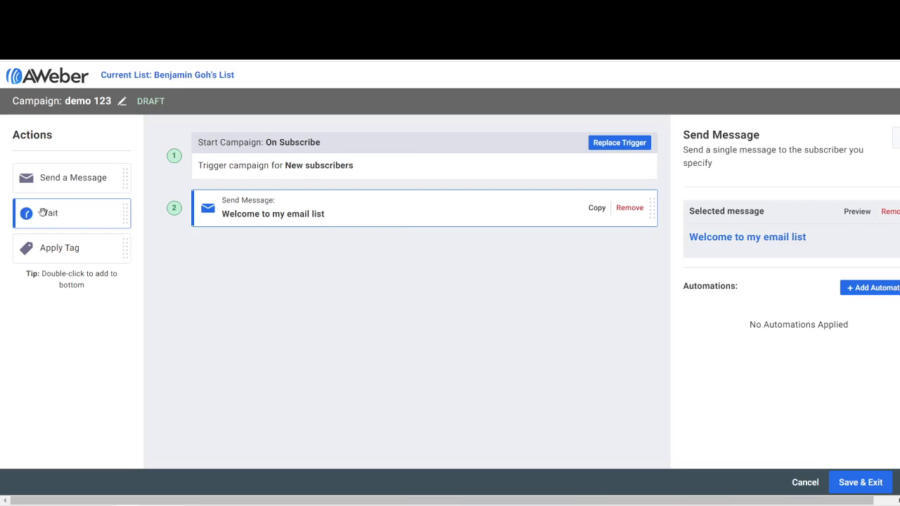
Step: Add a Wait action after the welcome message and set its interval to 6 hours
double_click(64, 218)
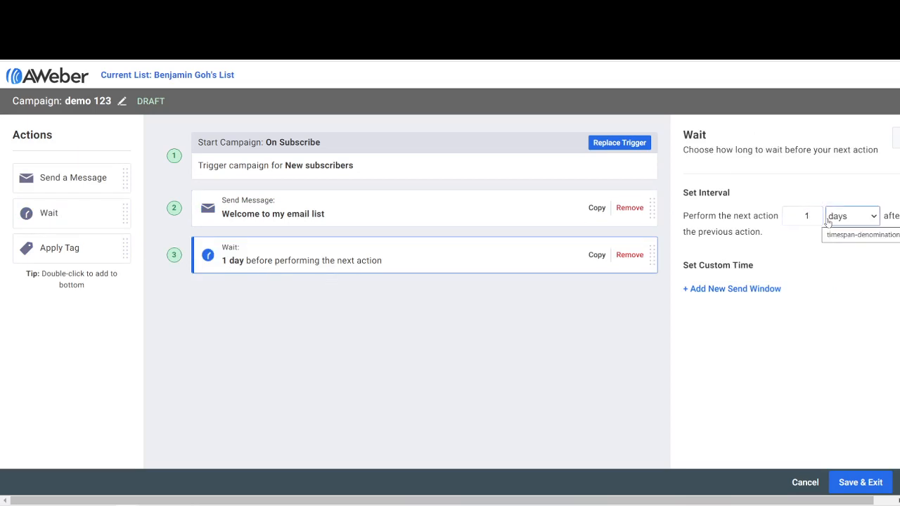
left_click(857, 217)
left_click(855, 244)
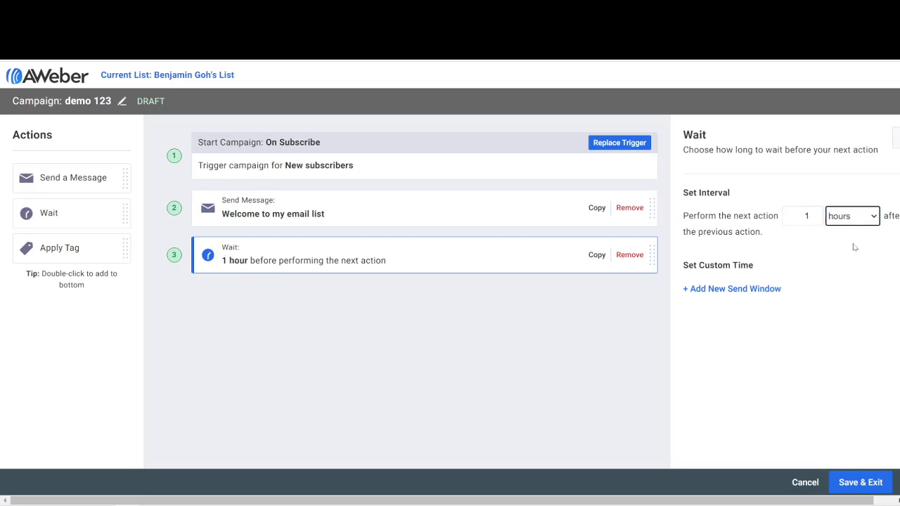
left_click(849, 219)
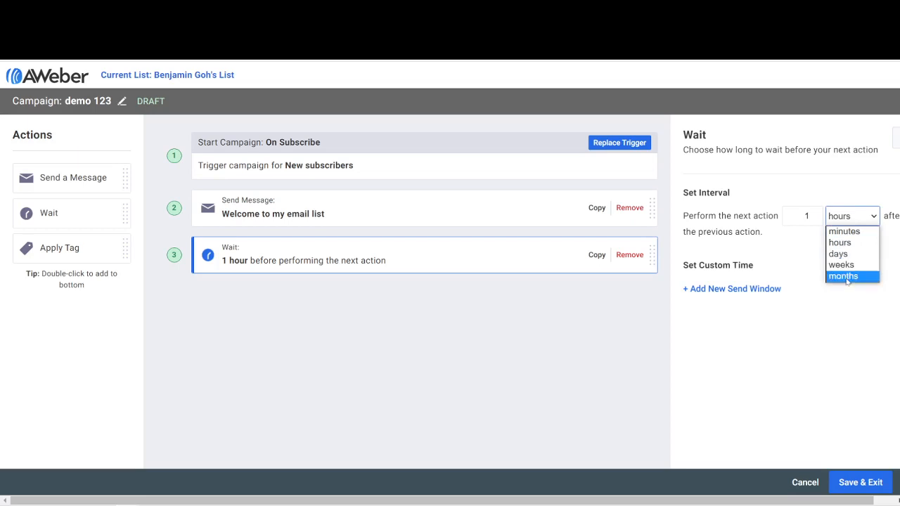
left_click(853, 246)
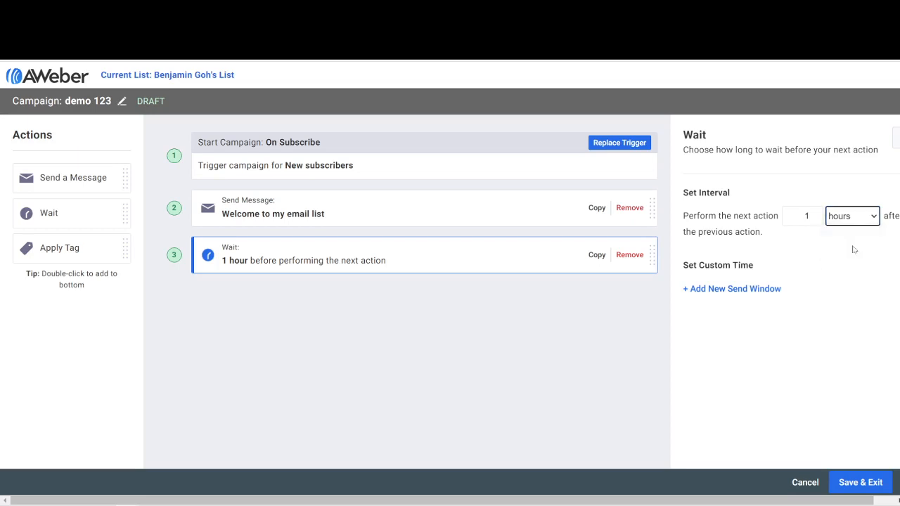
triple_click(814, 215)
left_click(816, 212)
left_click(535, 327)
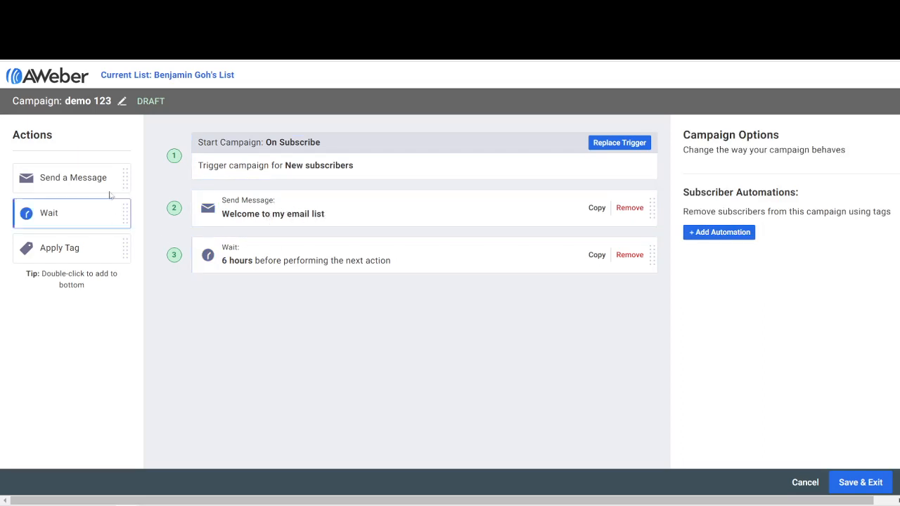
Step: Add a second Send Message action after the wait without choosing a message, and save and exit the campaign despite its issues
double_click(92, 182)
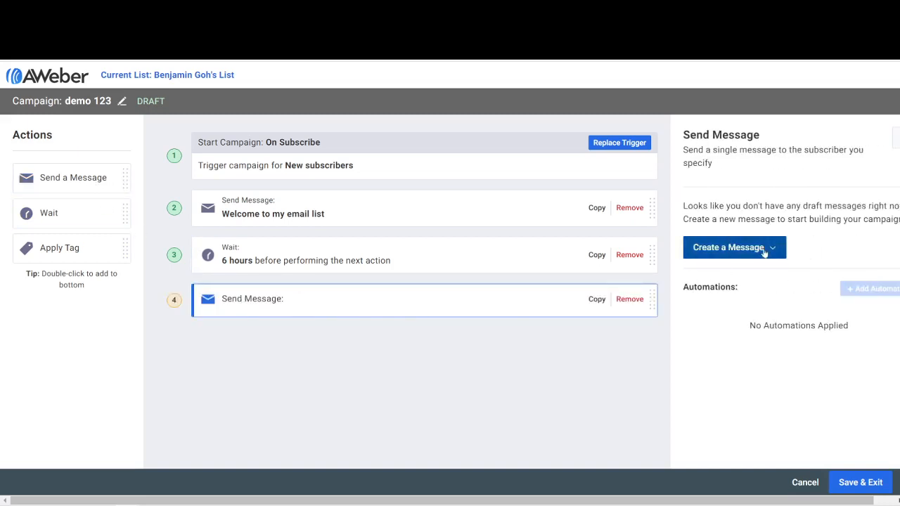
left_click(861, 482)
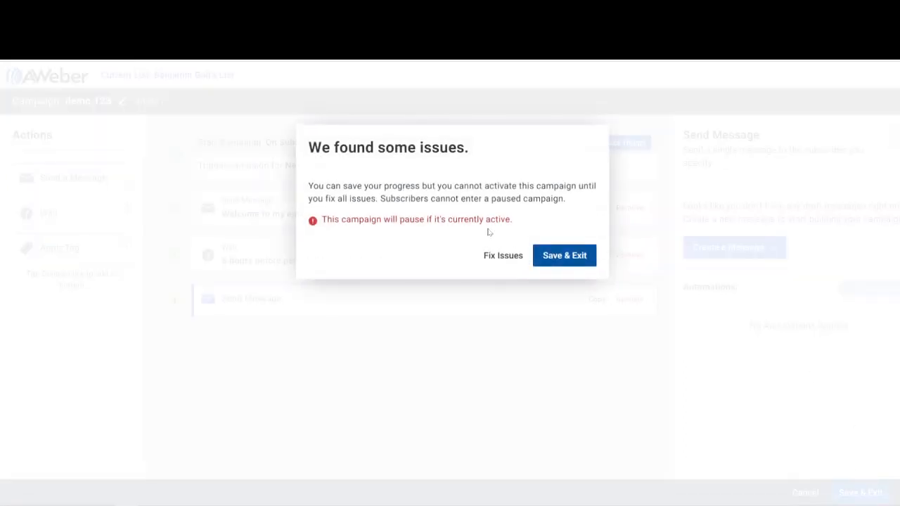
left_click(570, 257)
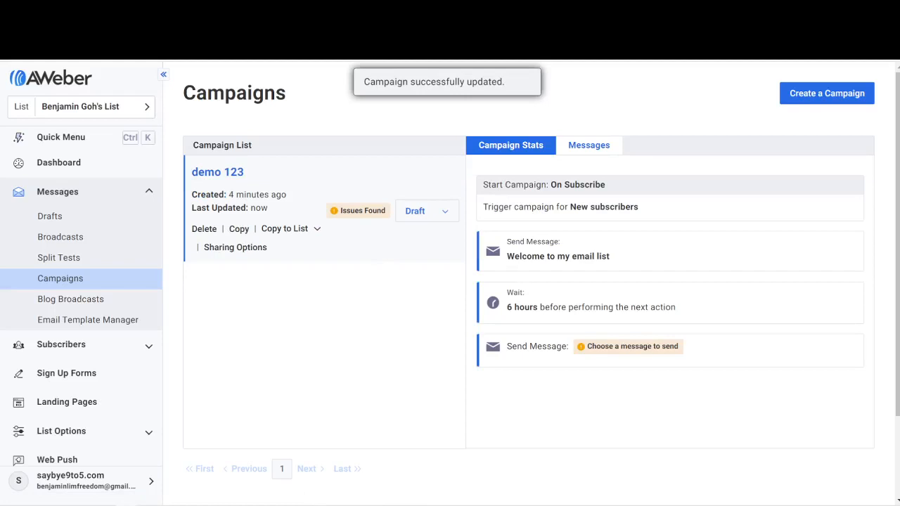
Step: Reopen the demo 123 campaign, remove the empty Send Message action after the wait, and save and exit
left_click(424, 214)
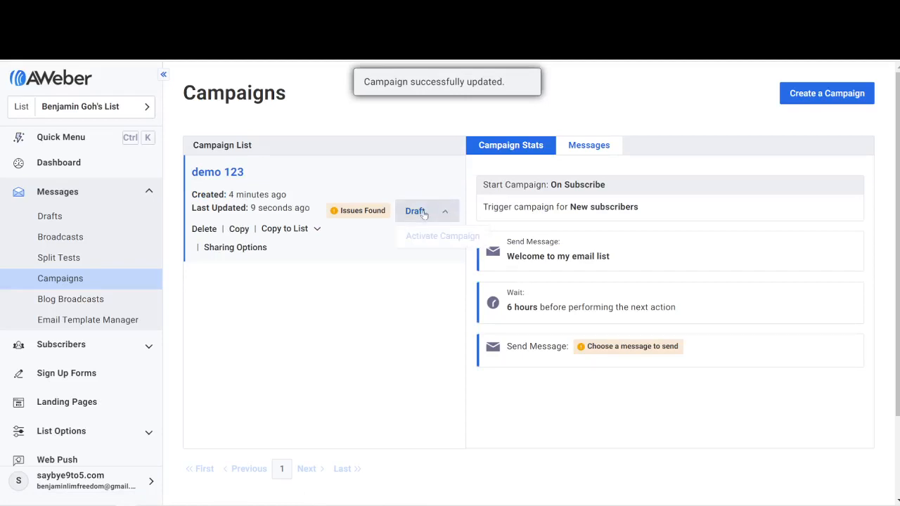
left_click(352, 228)
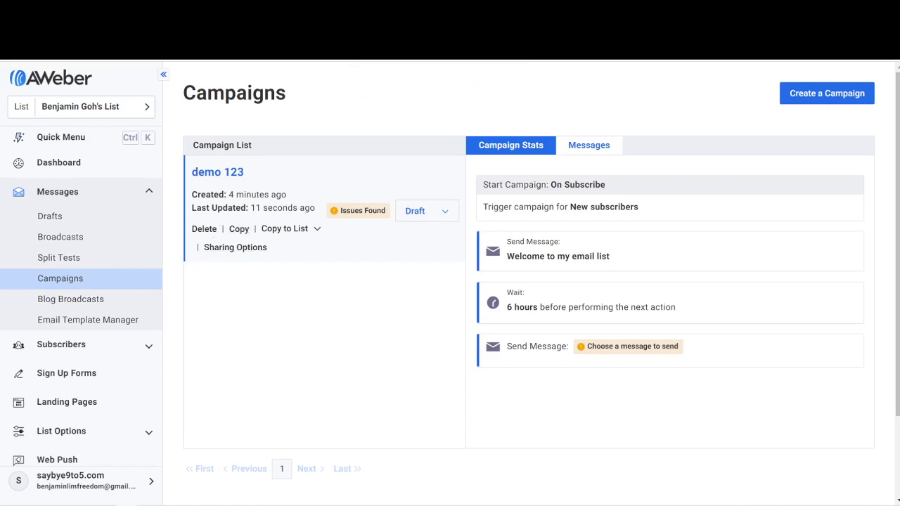
left_click(222, 173)
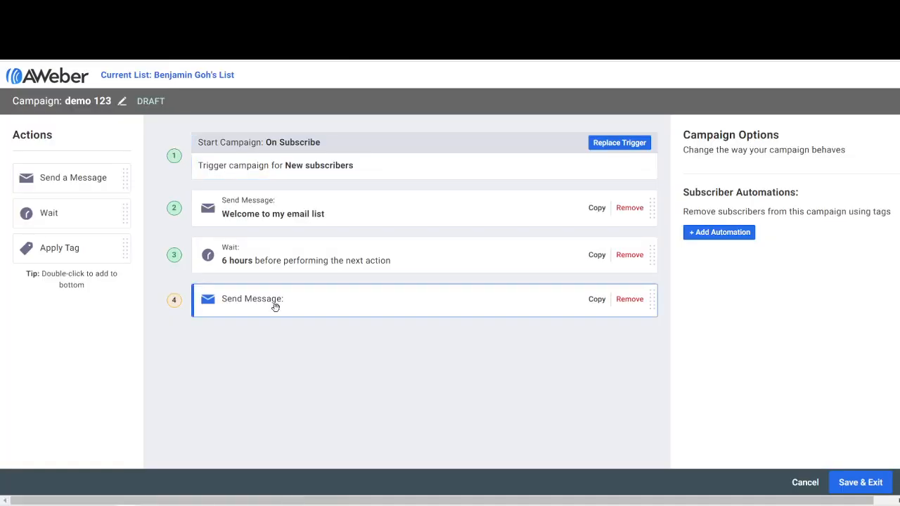
left_click(628, 303)
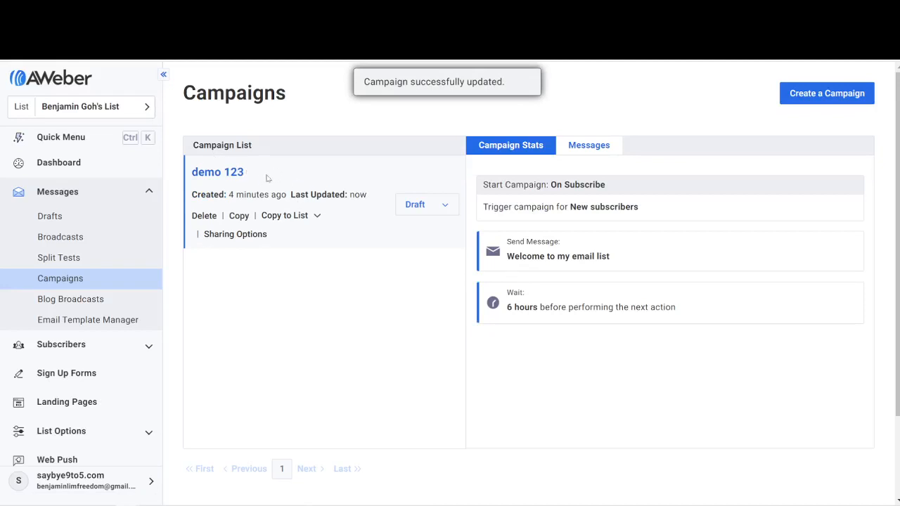
Step: Check the activation option of the demo 123 campaign and delete the campaign, sending its message to drafts
left_click(439, 209)
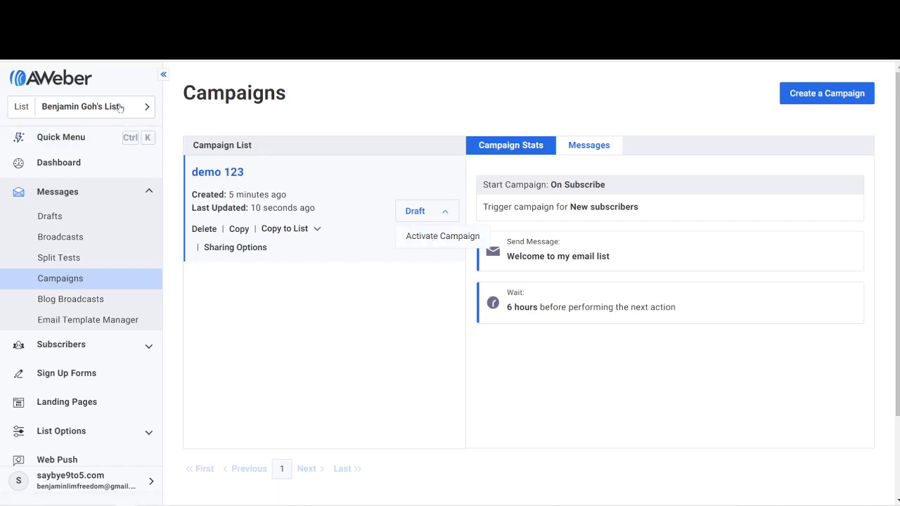
left_click(351, 316)
left_click(204, 229)
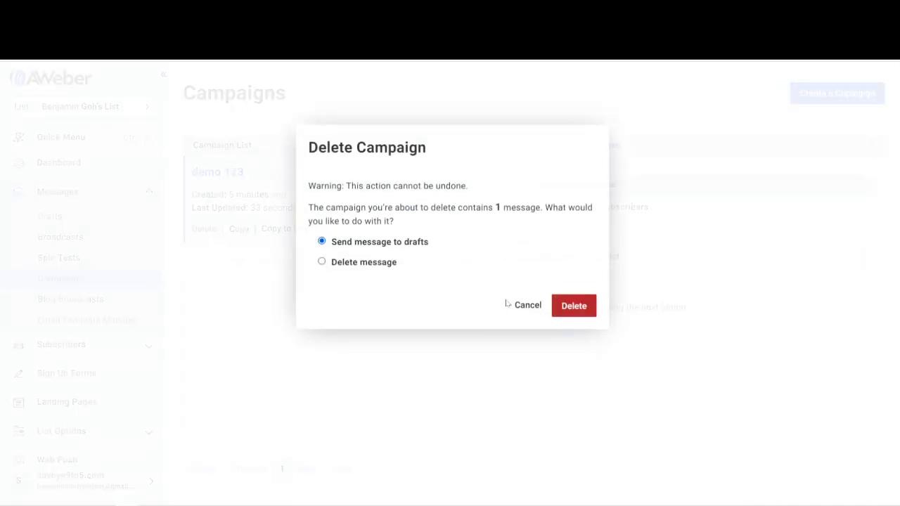
left_click(569, 307)
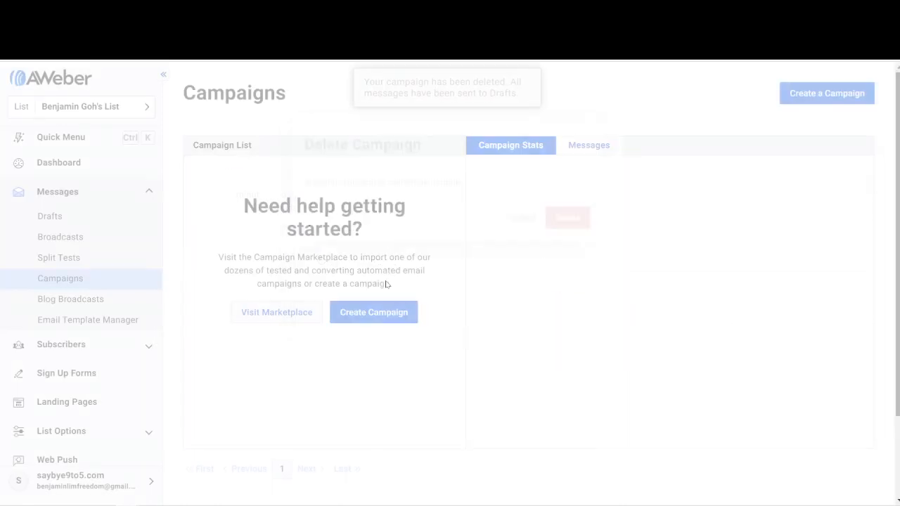